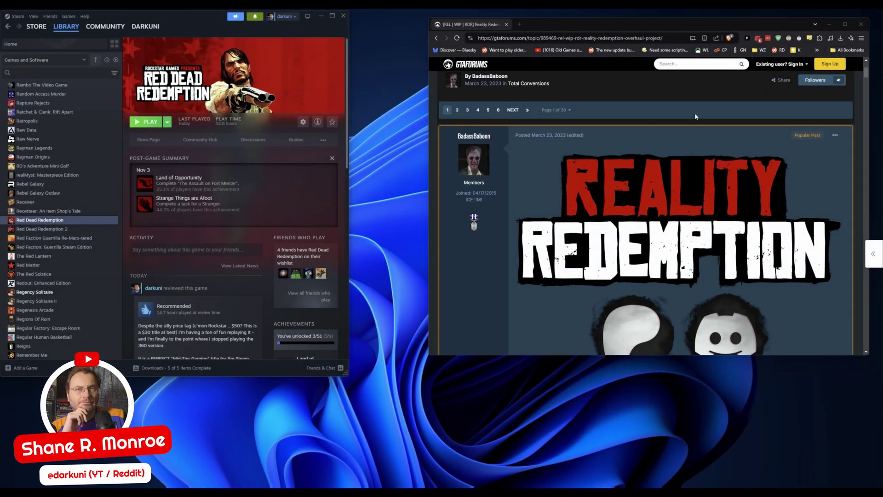
Scroll the Reality Redemption post down to the Download (PC) links and highlight that section.
scroll(695, 117, "down", 1)
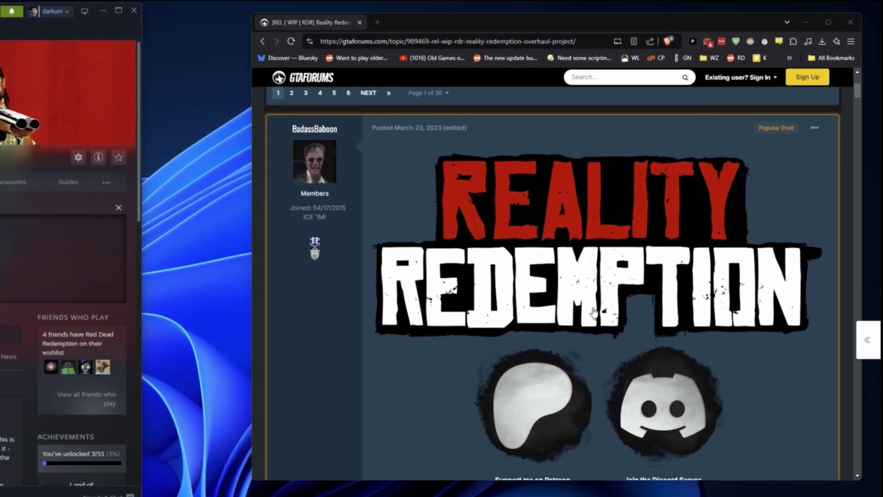
scroll(592, 312, "down", 10)
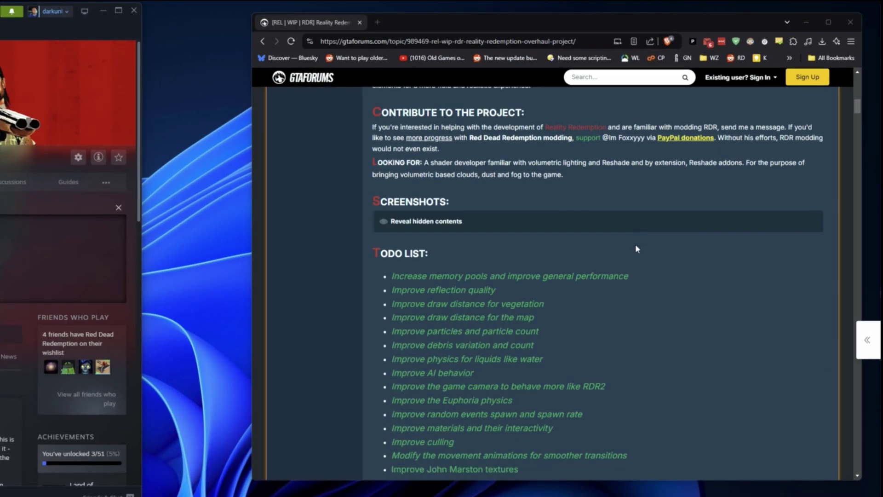
scroll(636, 246, "down", 12)
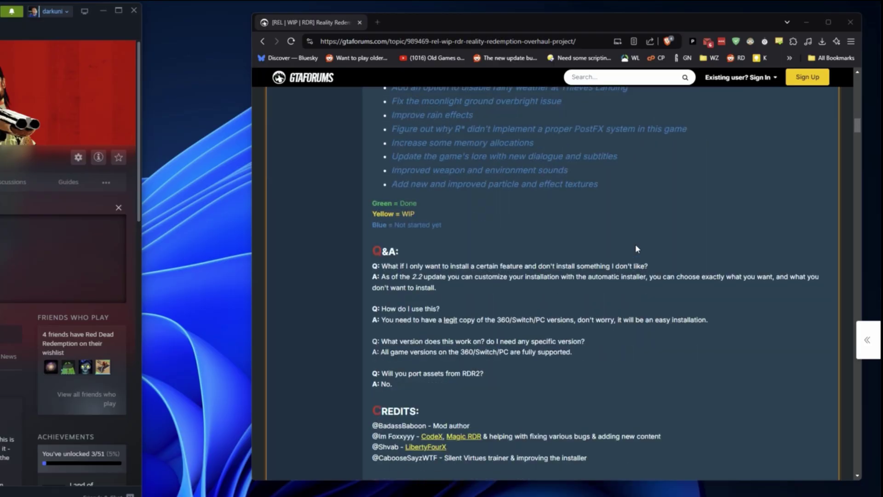
scroll(635, 249, "down", 12)
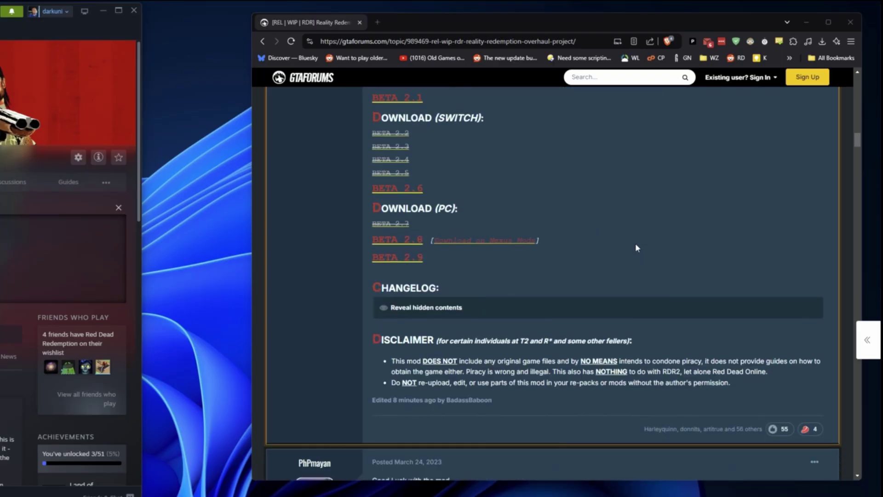
left_click_drag(471, 211, 349, 206)
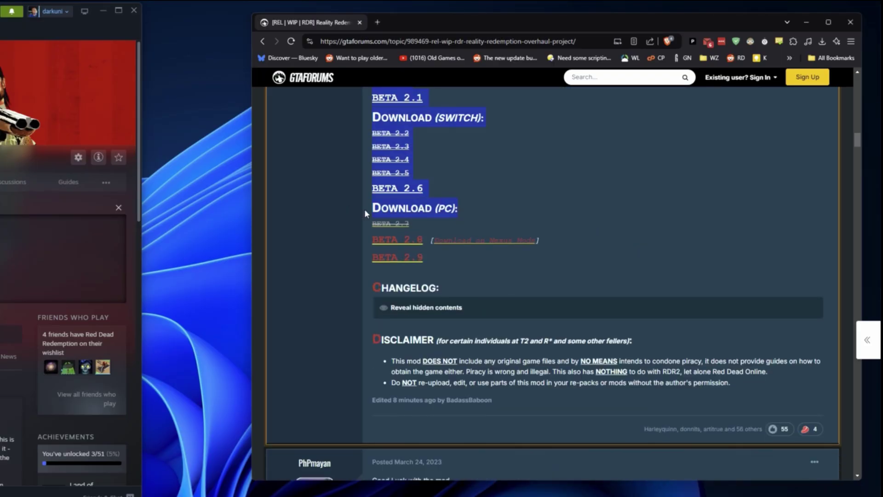
Open the RealityRedemption BETA 2.9 PC.7z page on Pixeldrain and start its download.
left_click(488, 266)
left_click(405, 258)
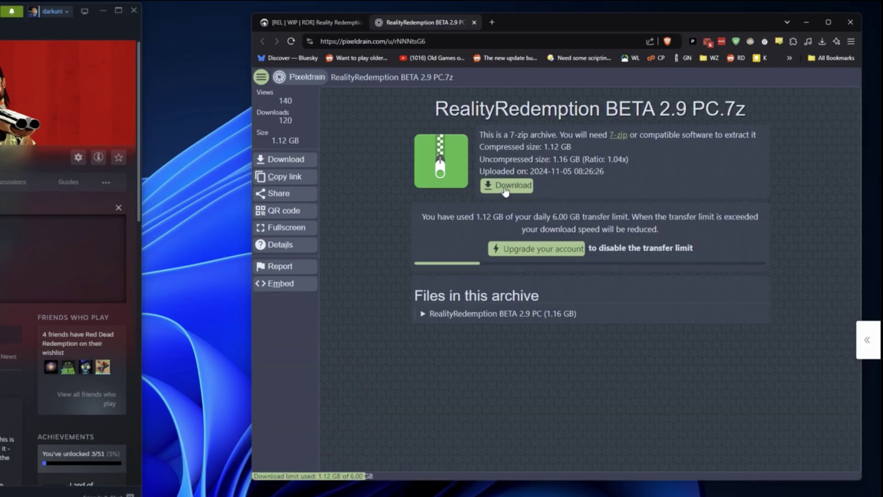
left_click(517, 188)
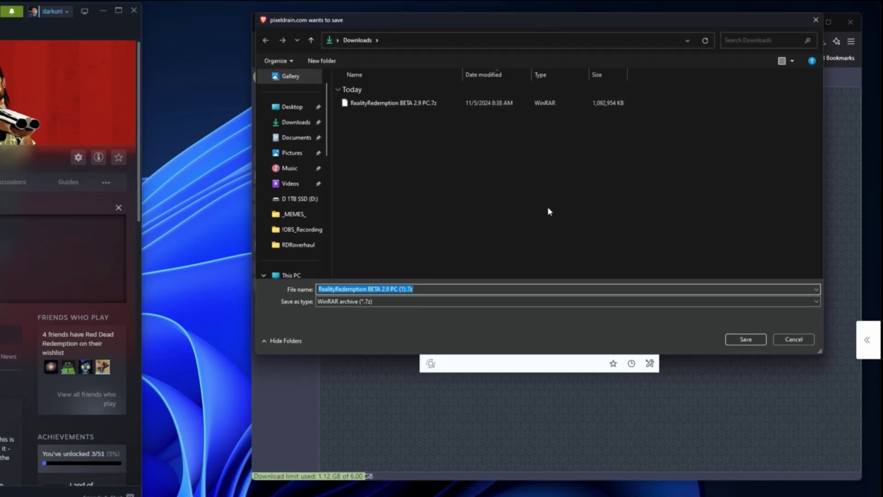
Cancel the redundant save and browse Red Dead Redemption's local files from Steam.
left_click(795, 341)
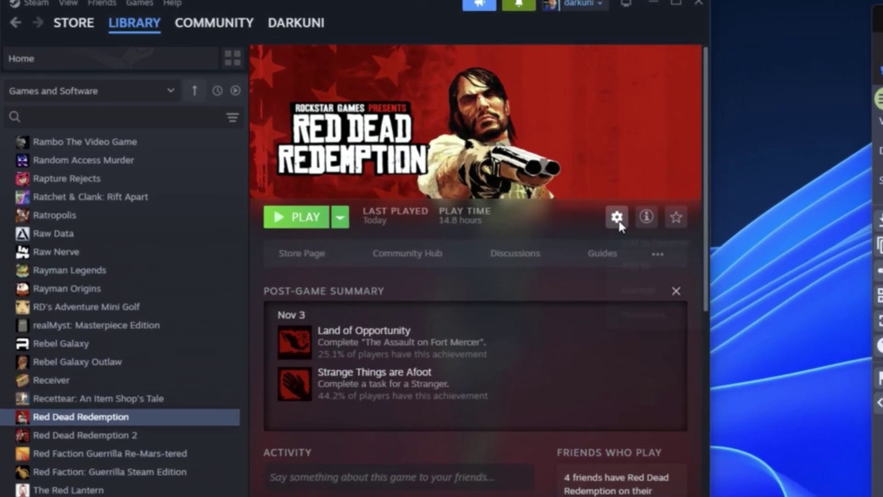
mouse_move(646, 287)
left_click(529, 313)
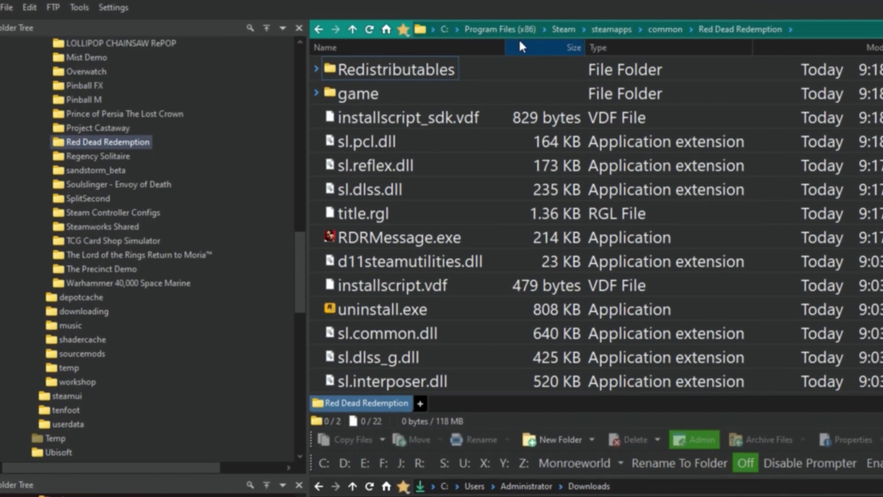
Check the install folder's full path, then select RealityRedemption BETA 2.9 PC.7z in Downloads.
left_click(825, 29)
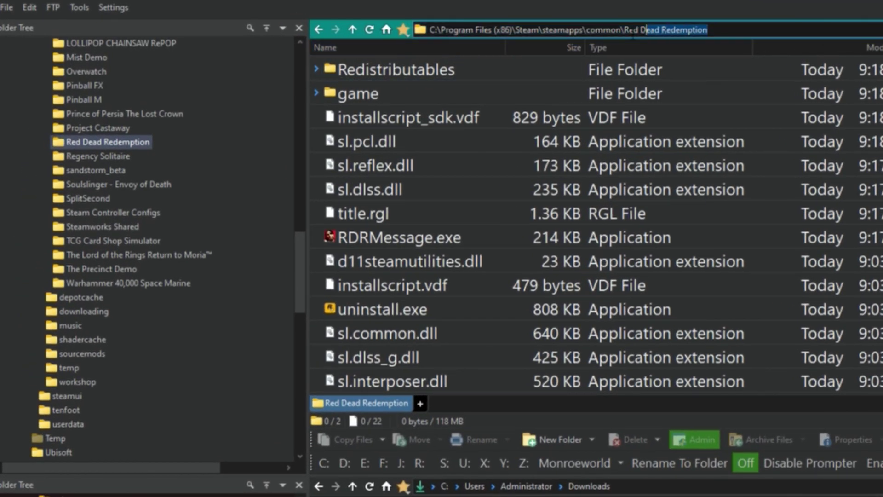
left_click_drag(633, 35, 419, 36)
key("Escape")
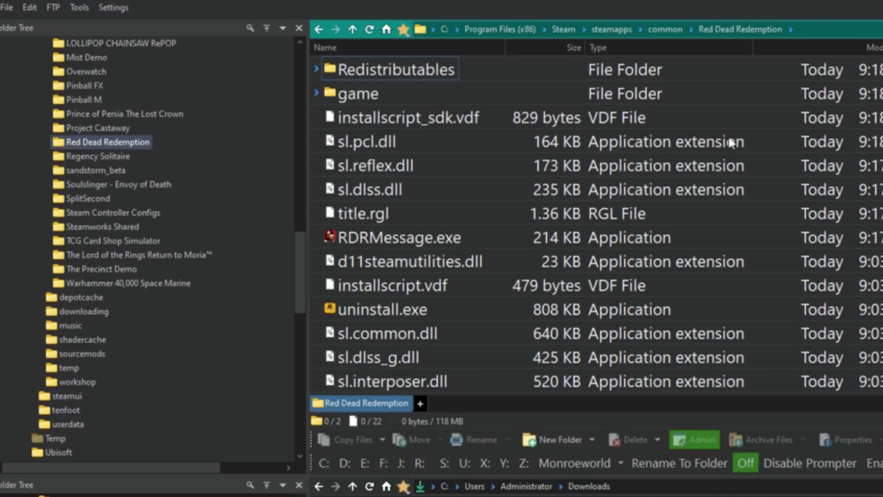
scroll(436, 100, "down", 4)
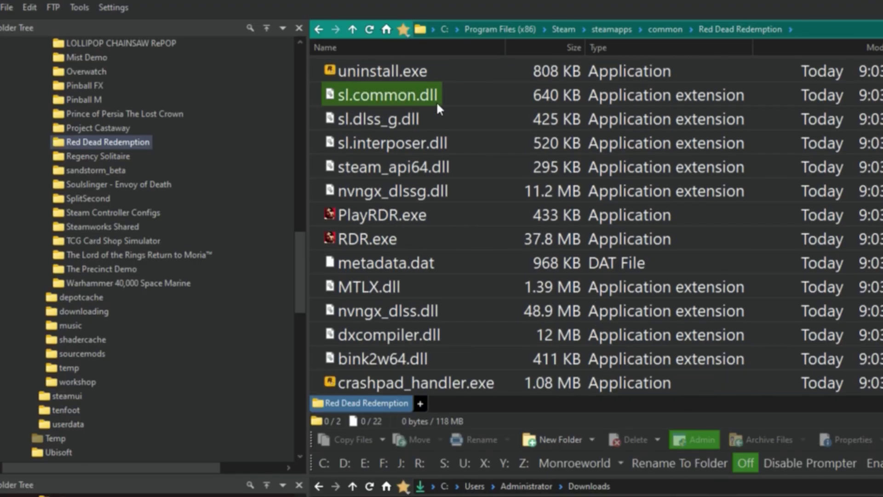
scroll(436, 101, "up", 4)
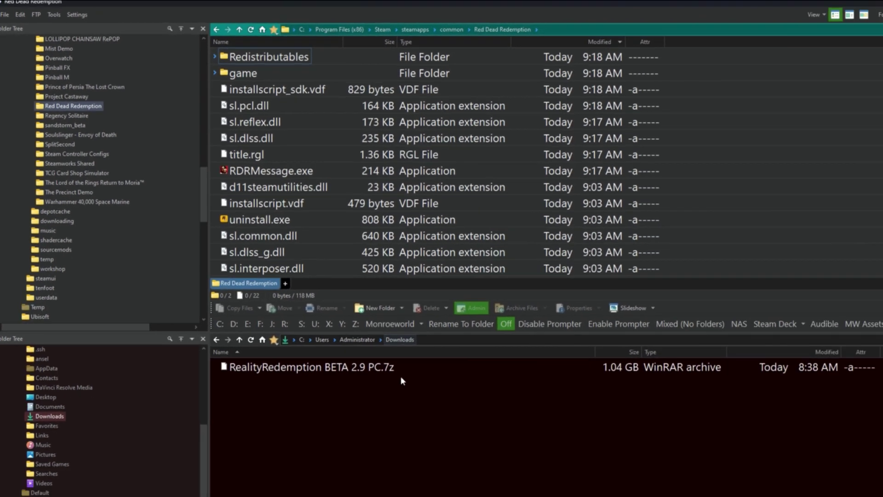
left_click(233, 270)
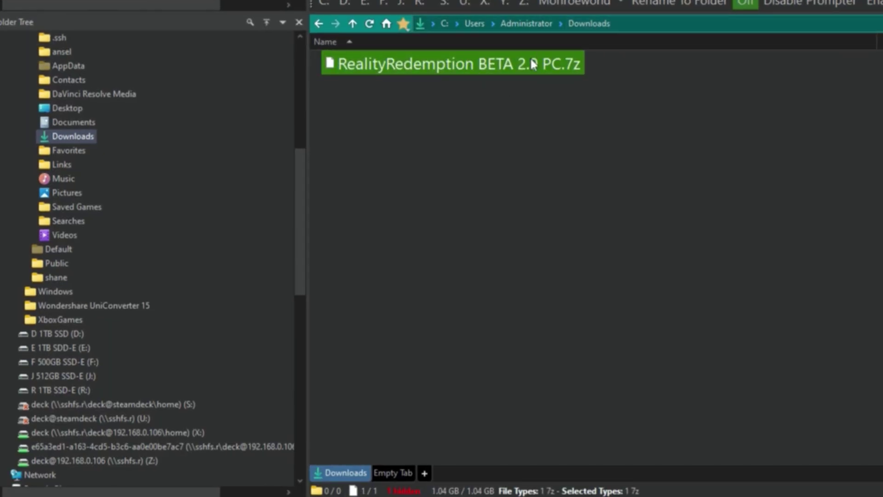
Use WinRAR to extract the .7z to "RealityRedemption BETA 2.9 PC\".
right_click(497, 59)
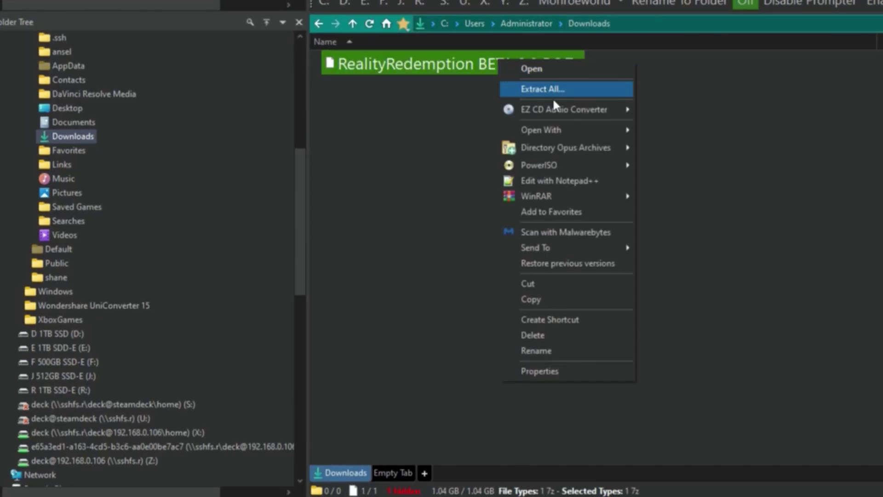
mouse_move(549, 197)
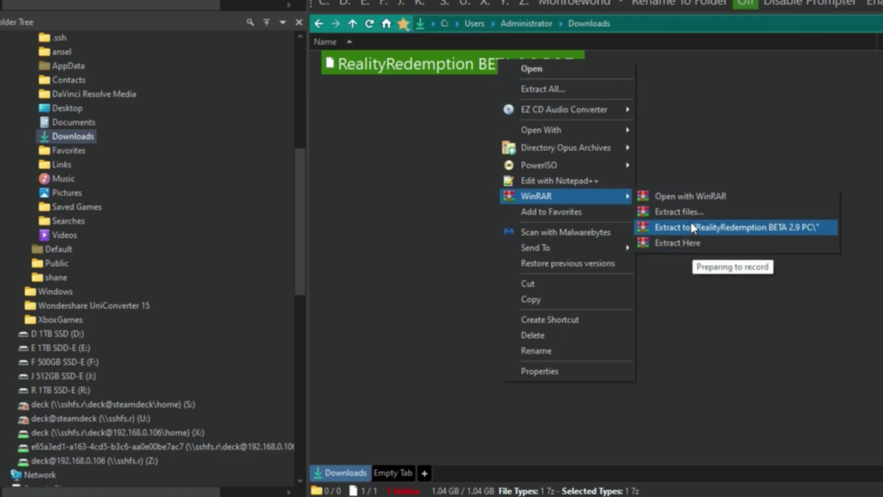
left_click(692, 239)
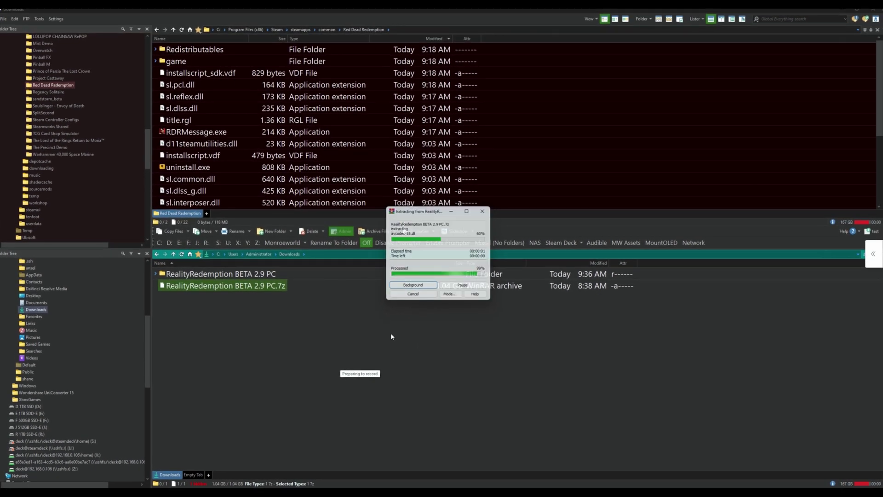
Copy the extracted RealityRedemption BETA 2.9 PC folder from Downloads into the Red Dead Redemption folder.
left_click(282, 312)
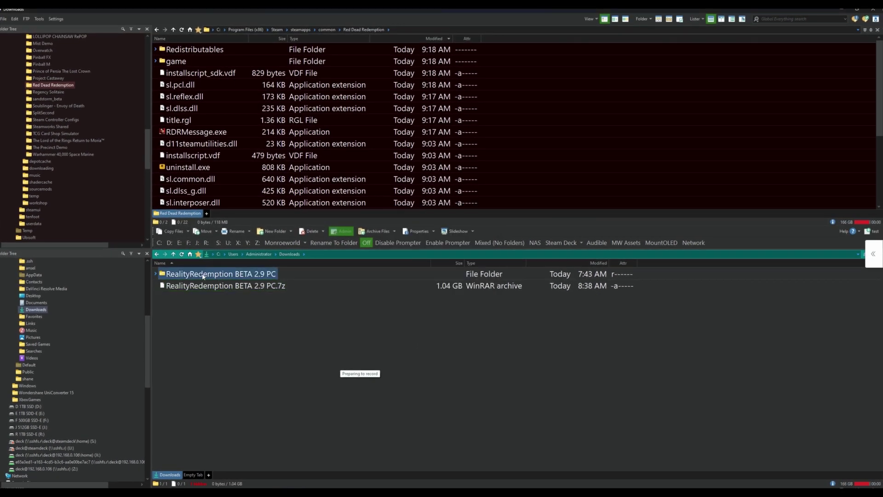
double_click(271, 275)
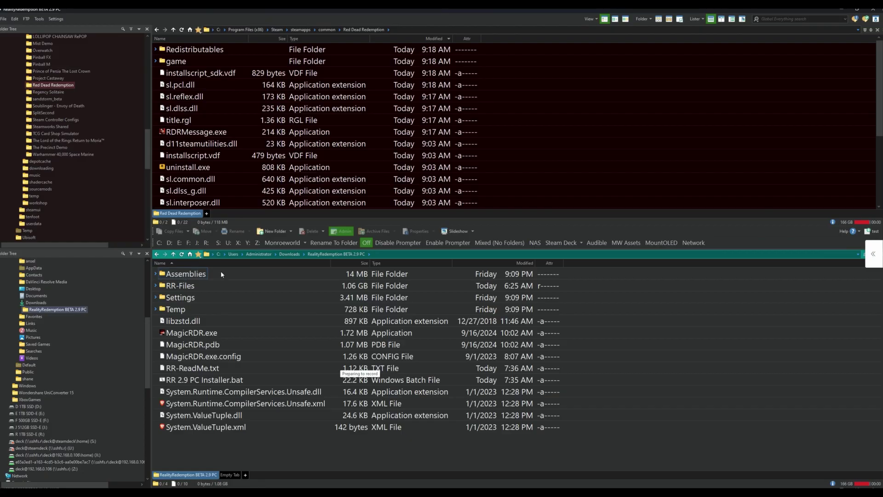
left_click(290, 254)
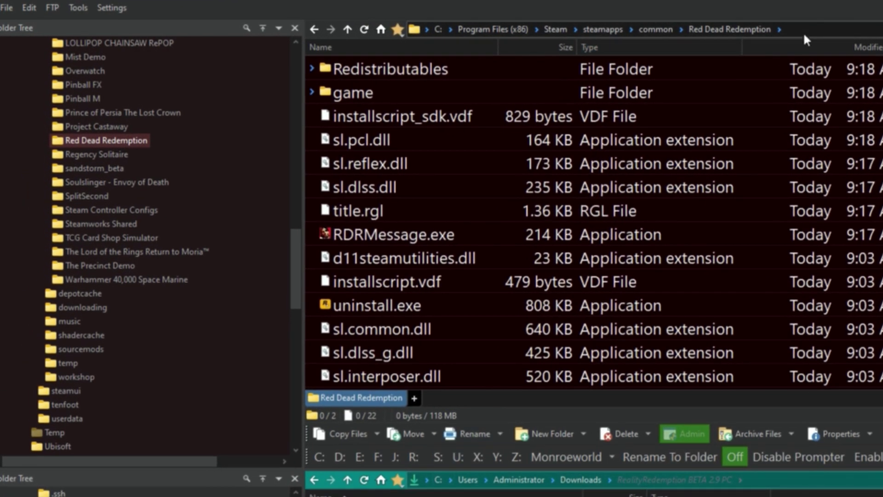
left_click(332, 437)
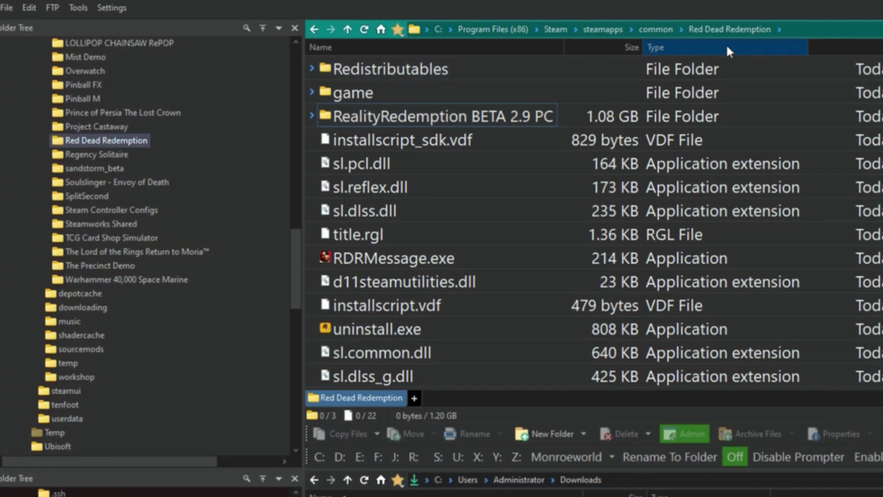
Open the copied mod folder in the game directory and select RR 2.9 PC Installer.bat.
left_click(729, 29)
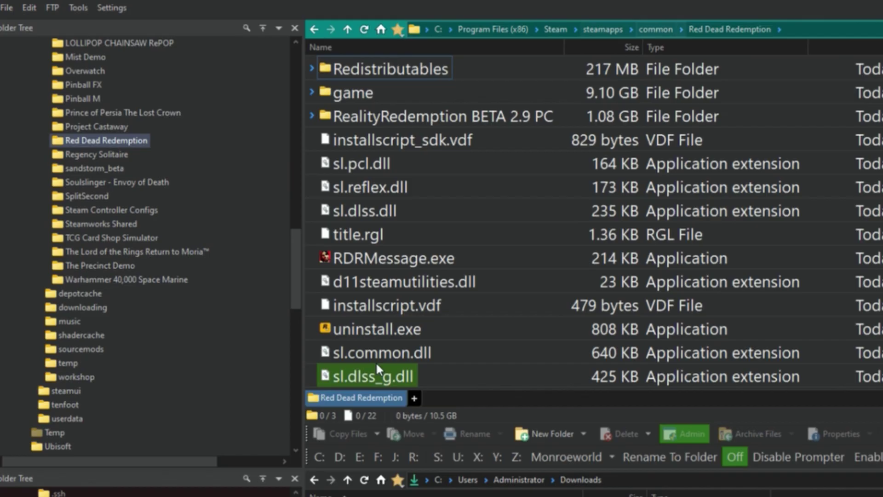
double_click(442, 119)
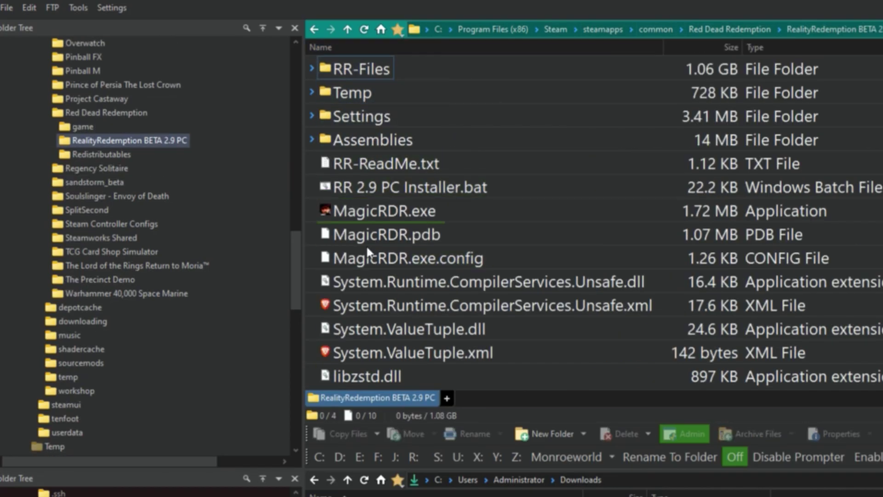
left_click(730, 29)
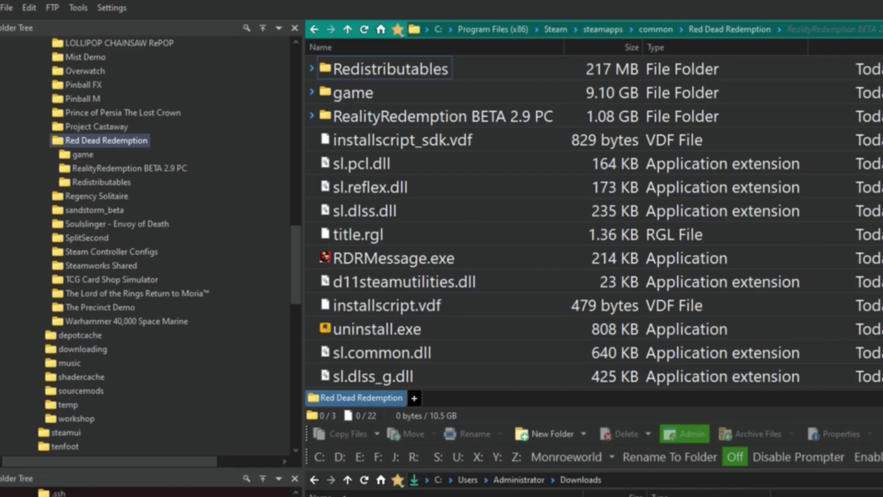
double_click(488, 118)
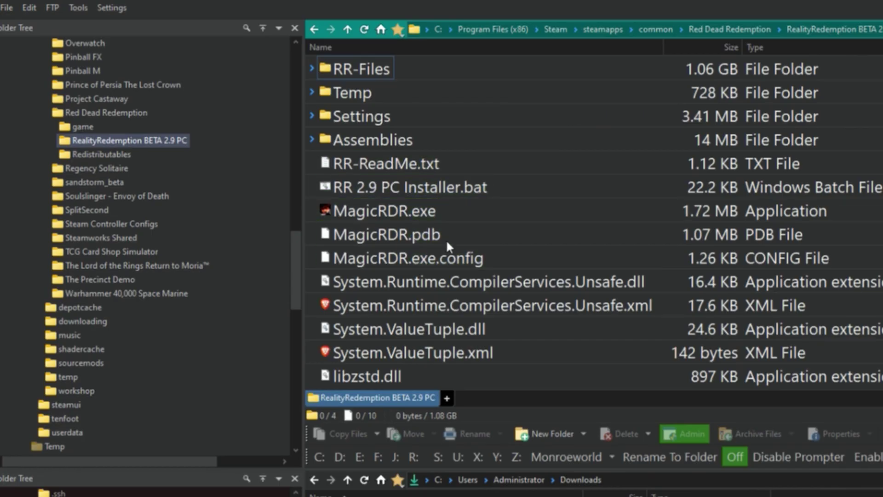
left_click(422, 189)
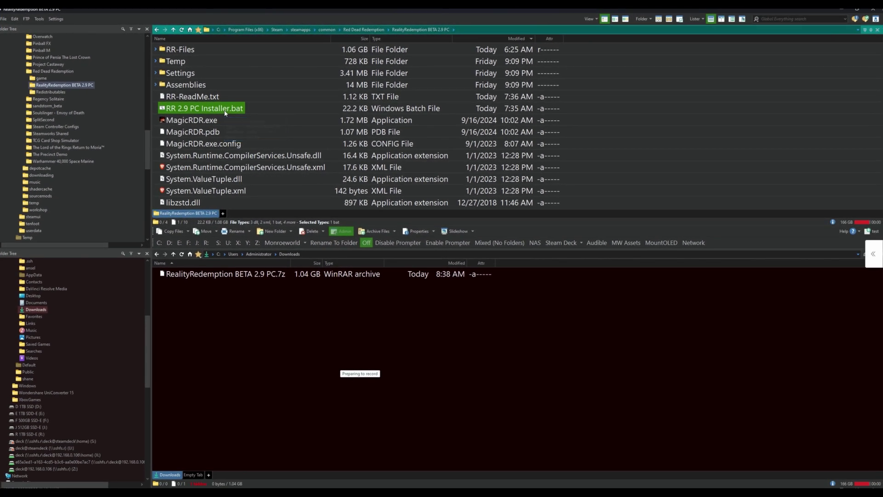
Run RR 2.9 PC Installer.bat, pass the welcome screen and choose option 1 to install.
double_click(225, 110)
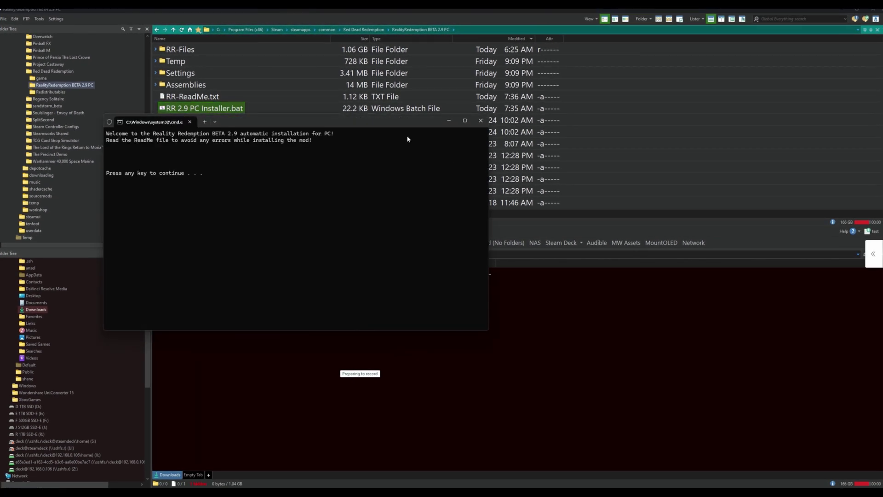
left_click_drag(348, 123, 405, 123)
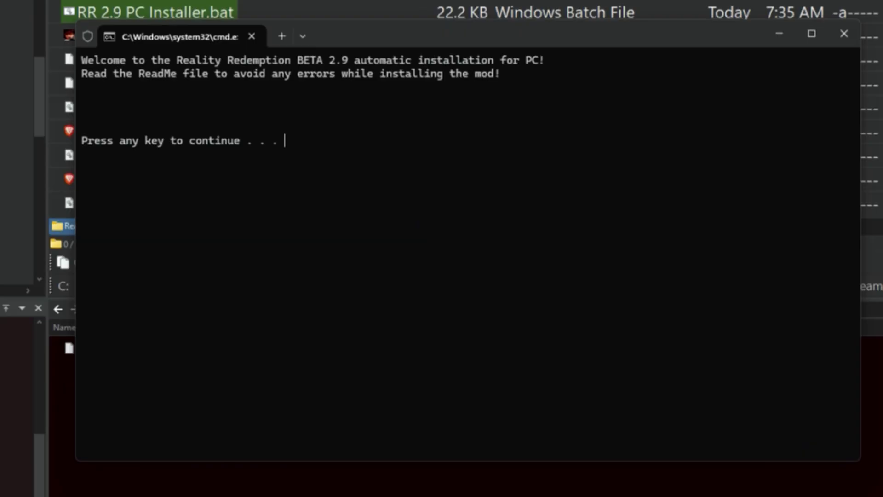
key("space")
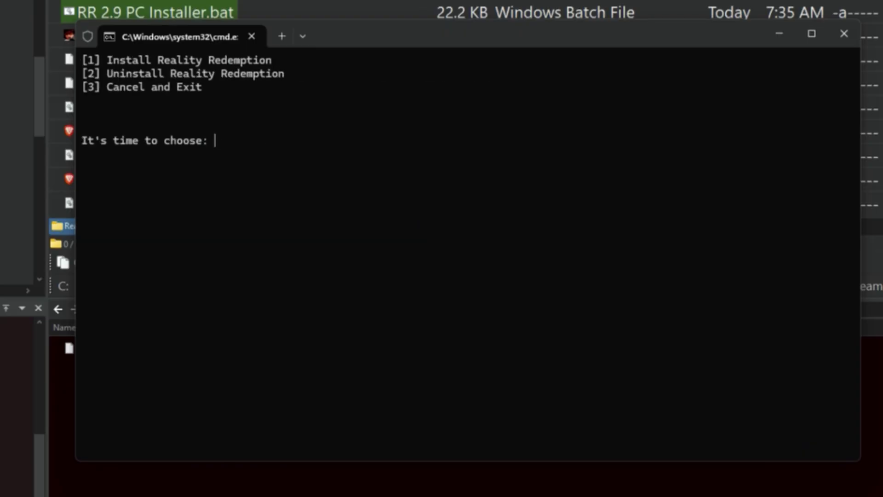
type("1")
key("Return")
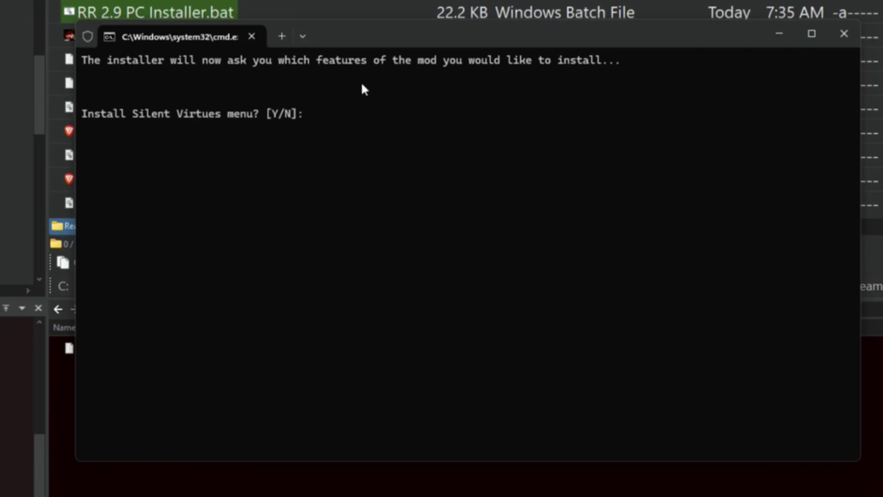
left_click_drag(348, 37, 595, 69)
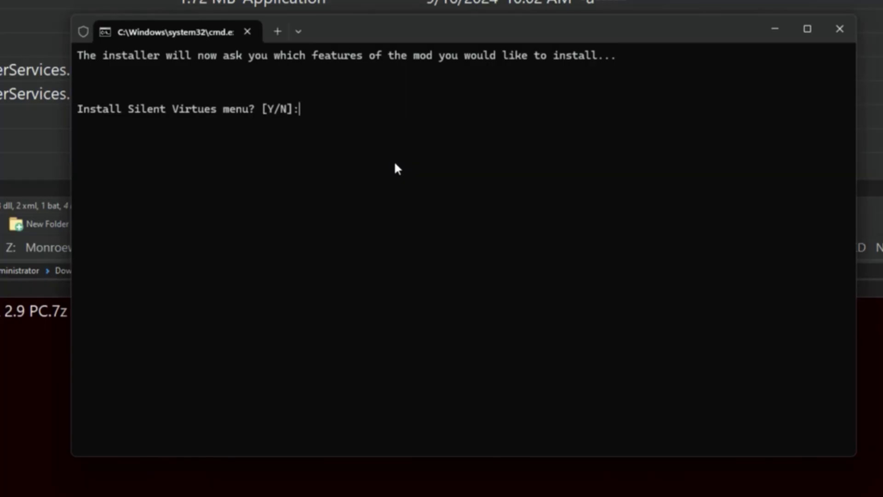
Answer y for Silent Virtues menu, HD loading screens, HD minimap and world textures.
type("y")
key("Return")
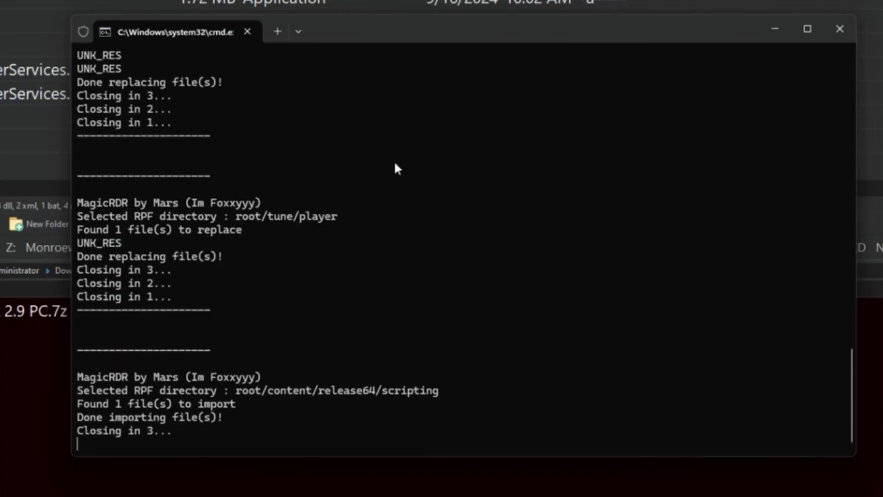
type("y")
key("Return")
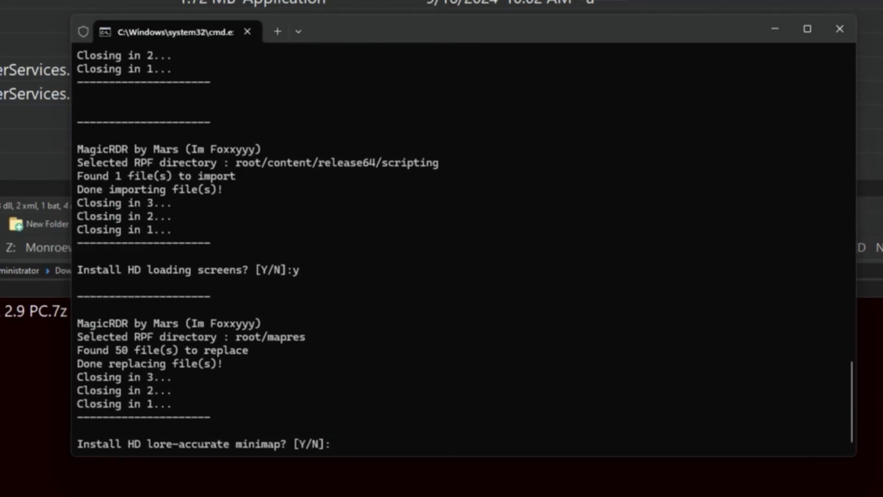
type("y")
key("Return")
type("y")
key("Return")
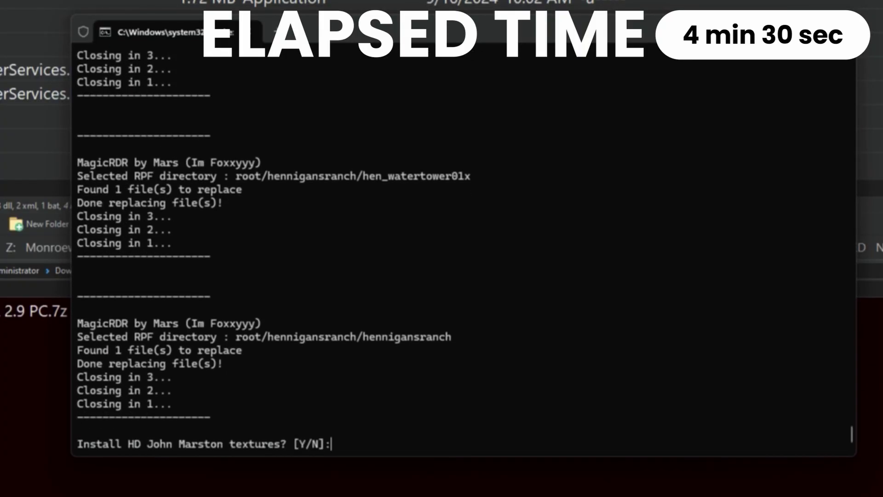
Answer y for Marston, secondary character and grass textures, Euphoria, RDR2 camera and fixes, then exit.
type("y")
key("Return")
type("y")
key("Return")
type("y")
key("Return")
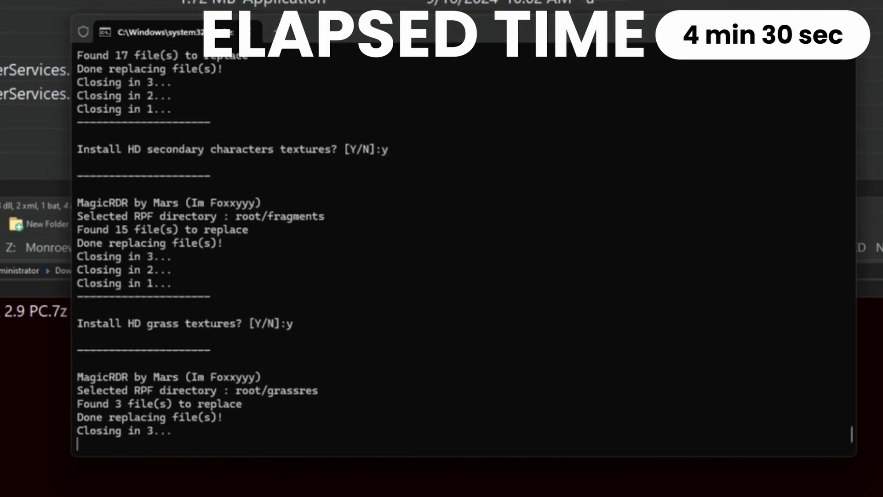
type("y")
key("Return")
type("y")
key("Return")
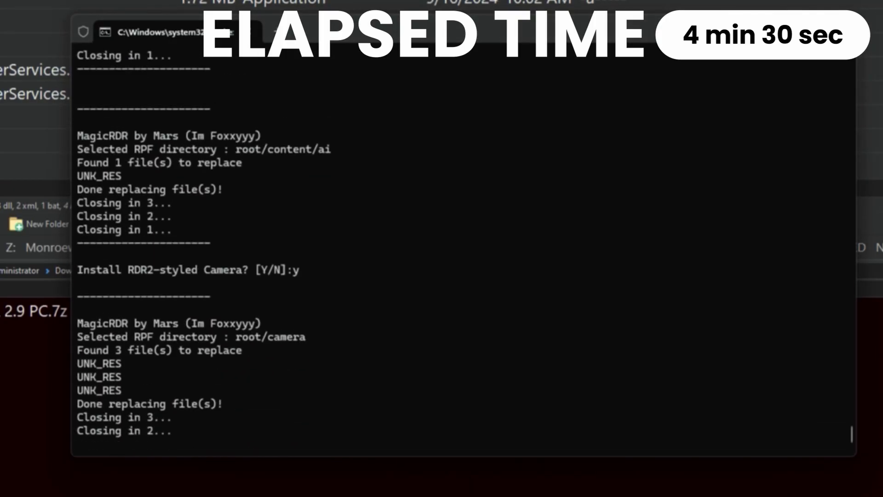
type("y")
key("Return")
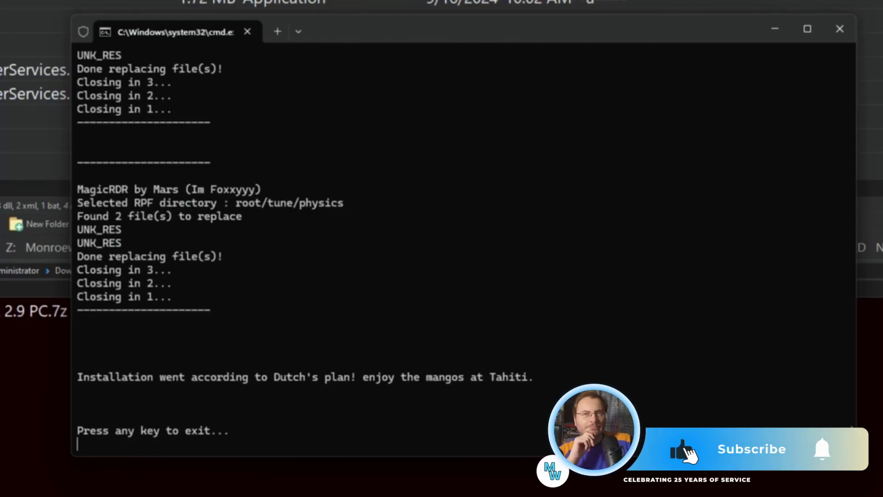
key("Return")
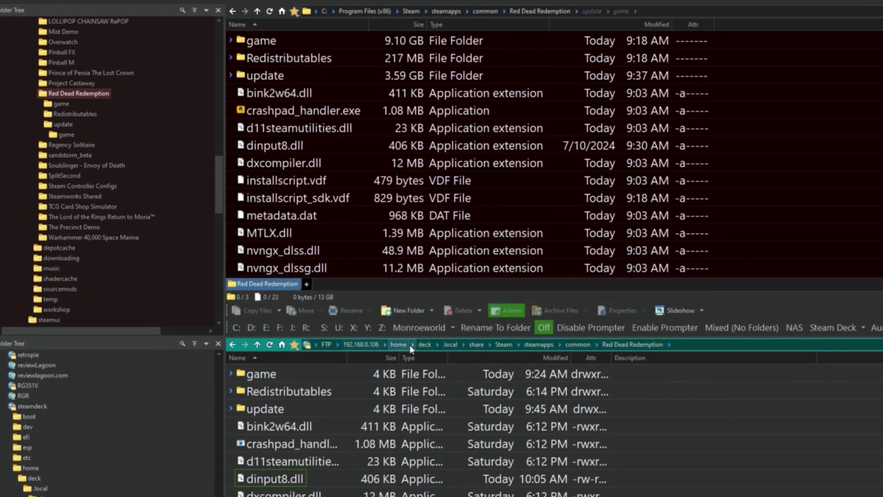
Check the Steam Deck FTP folder path in the lower lister.
left_click(714, 345)
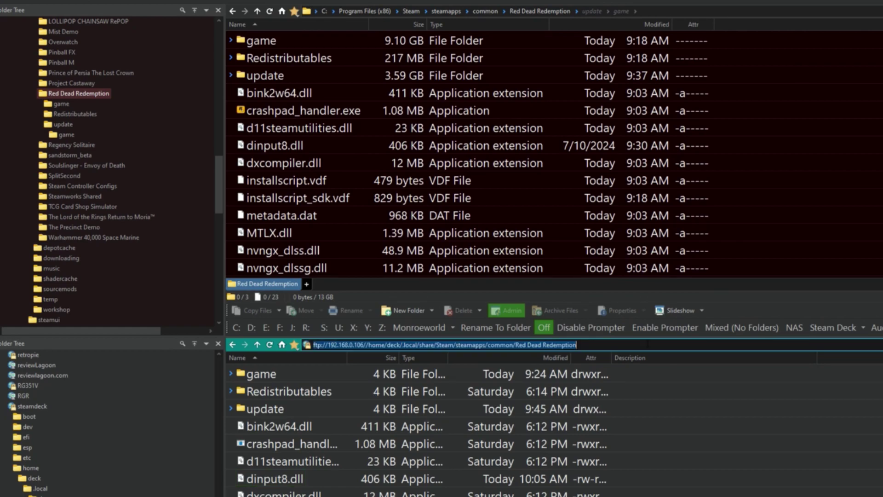
left_click(565, 344)
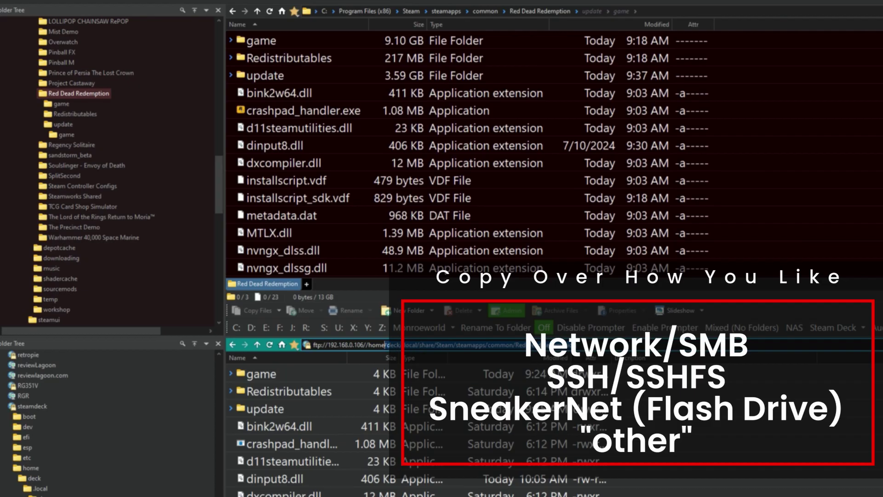
key("Escape")
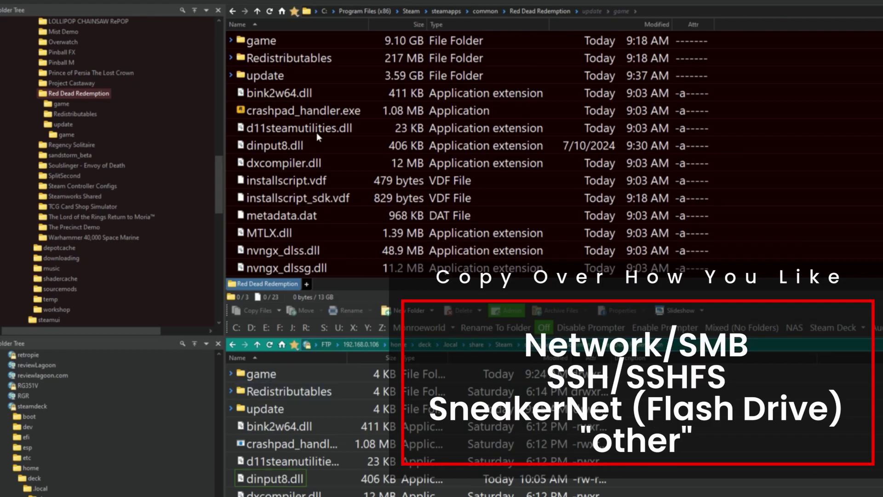
Select the PC game folder's update folder and dinput8.dll together.
left_click(274, 76)
left_click(294, 146, "ctrl")
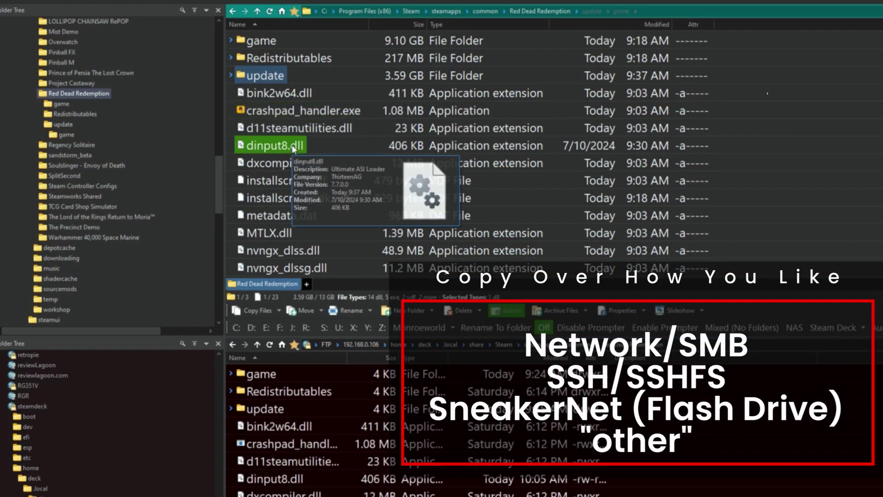
left_click(263, 131, "ctrl")
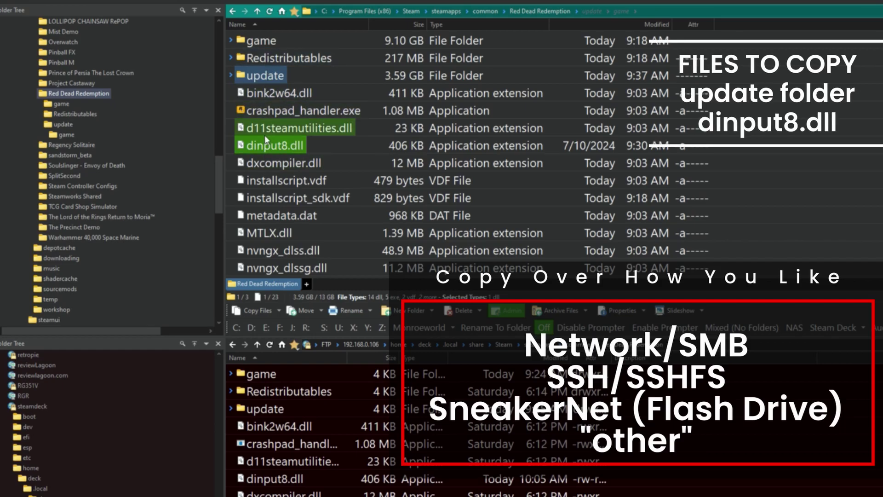
left_click(256, 125, "ctrl")
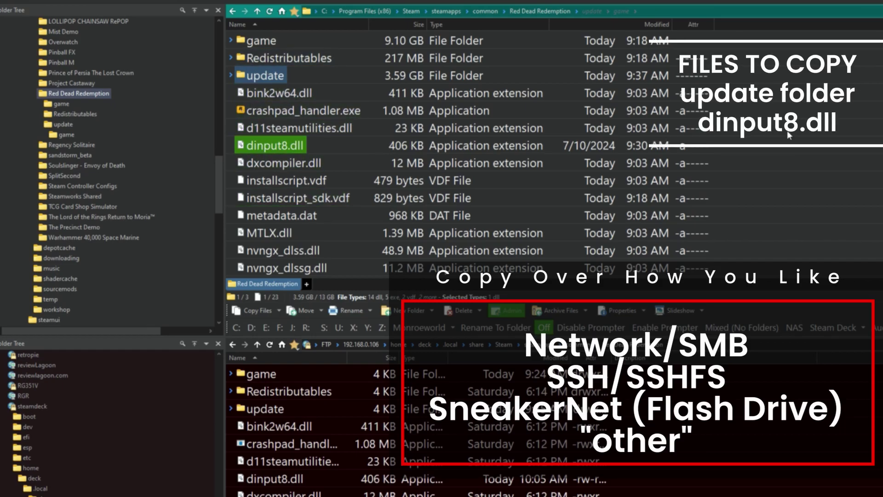
left_click(269, 409)
left_click(279, 478, "ctrl")
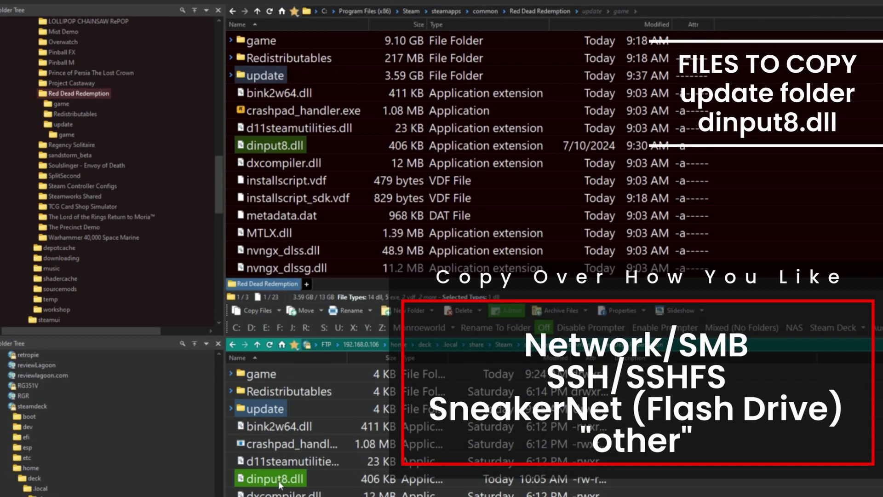
left_click(275, 73)
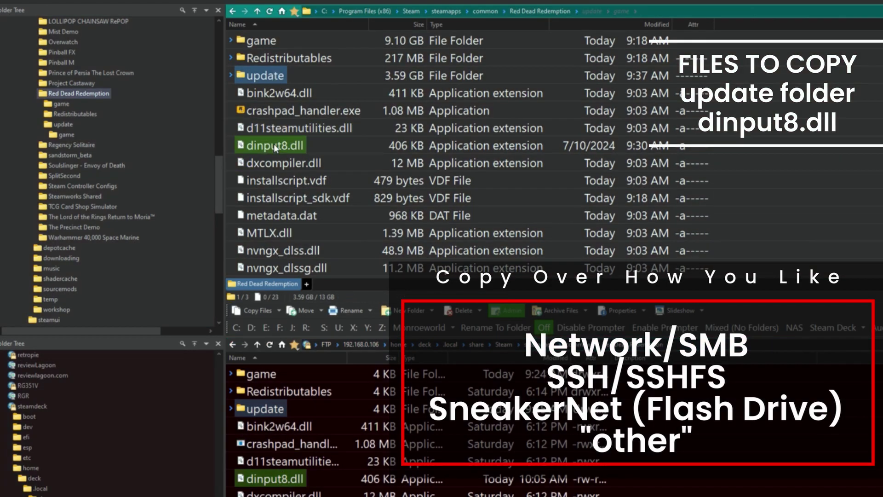
left_click(275, 146)
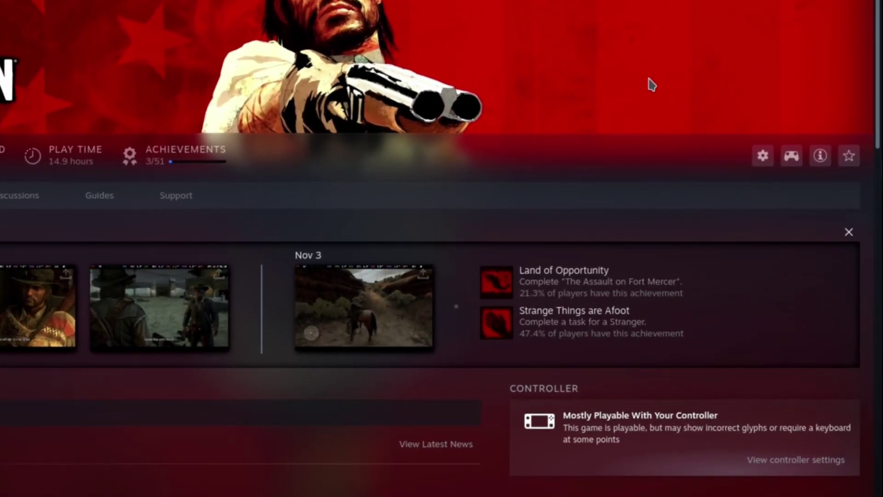
Confirm Properties shows launch options WINEDLLOVERRIDES="dinput8.dll=n,b" %command%, then close it.
left_click(762, 158)
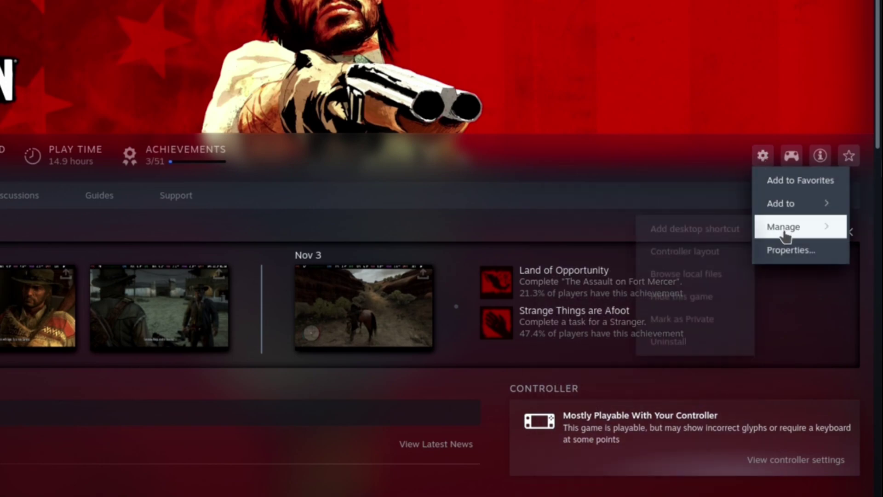
left_click(791, 258)
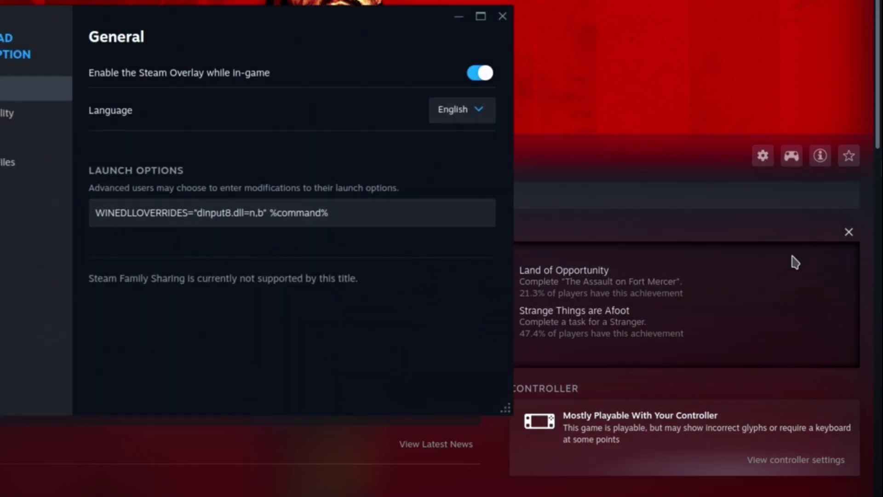
left_click(381, 212)
mouse_move(340, 214)
left_mouse_down()
mouse_move(134, 197)
mouse_move(356, 216)
left_mouse_up()
left_click(229, 222)
triple_click(139, 205)
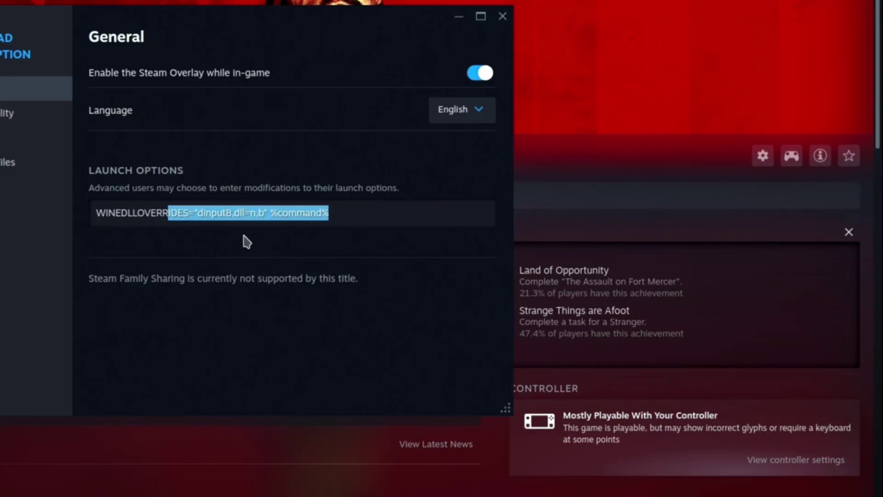
left_click(325, 215)
left_click_drag(169, 213, 353, 202)
left_click(377, 209)
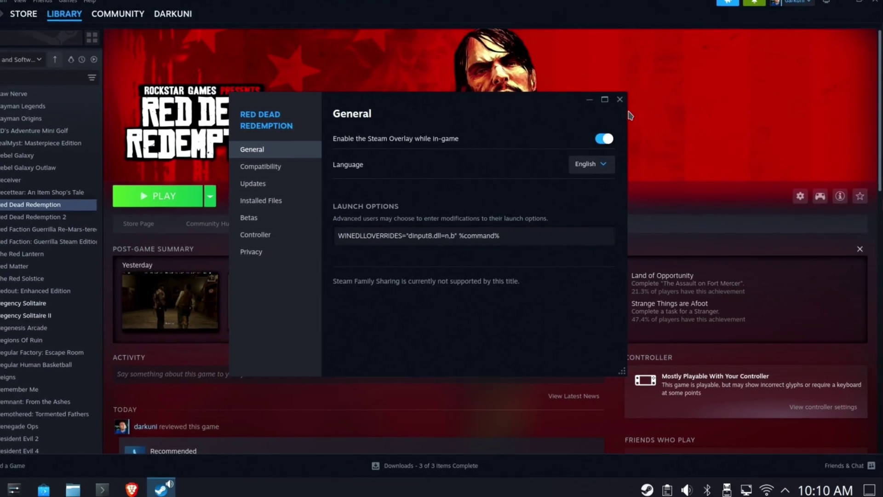
left_click(619, 99)
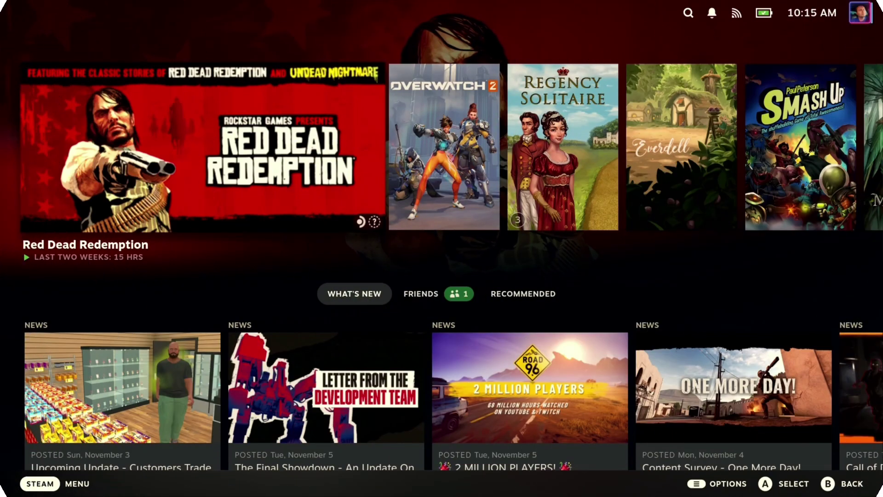
Open Red Dead Redemption's page in Gaming Mode and launch the game.
key("Return")
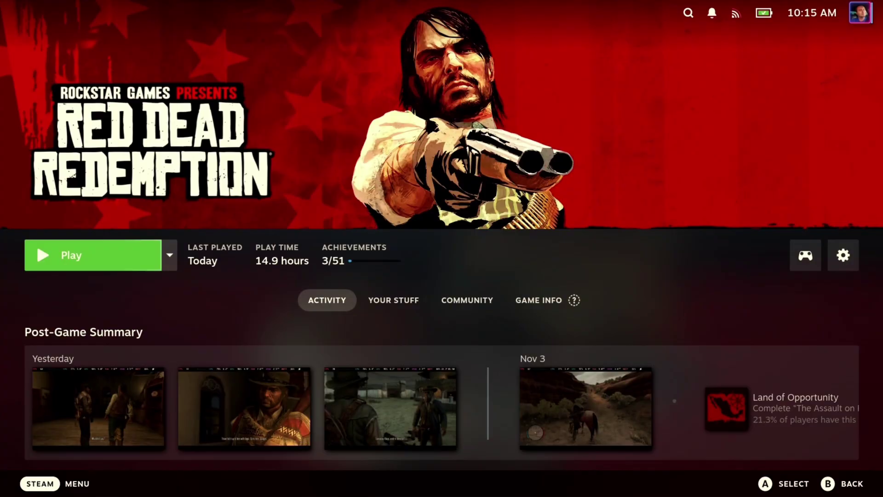
key("Return")
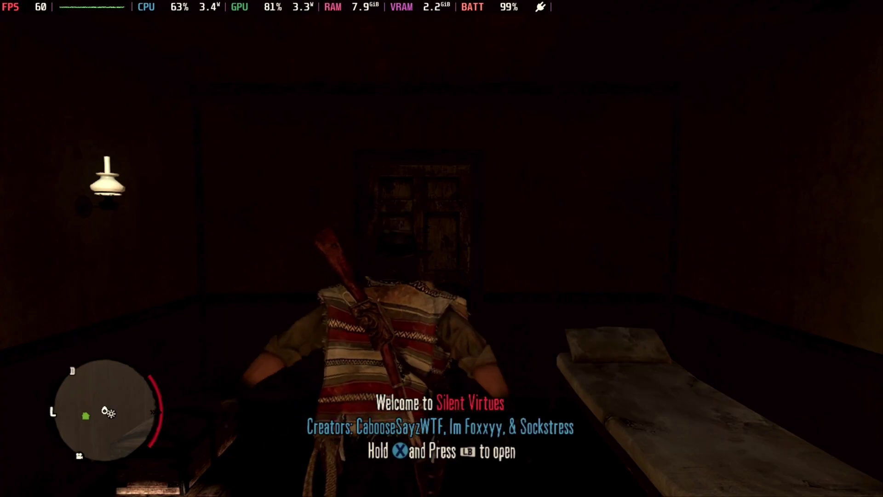
key("k+q")
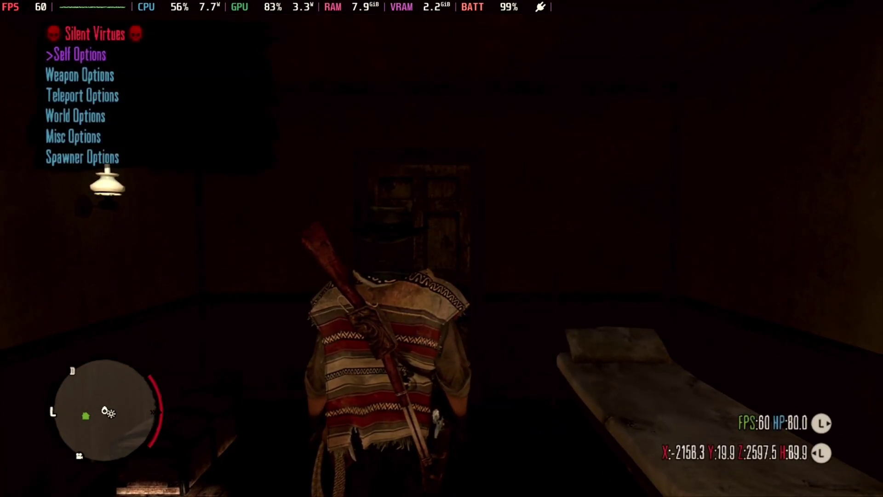
key("Down")
key("Down")
key("Down")
key("Down")
key("Down")
key("Down")
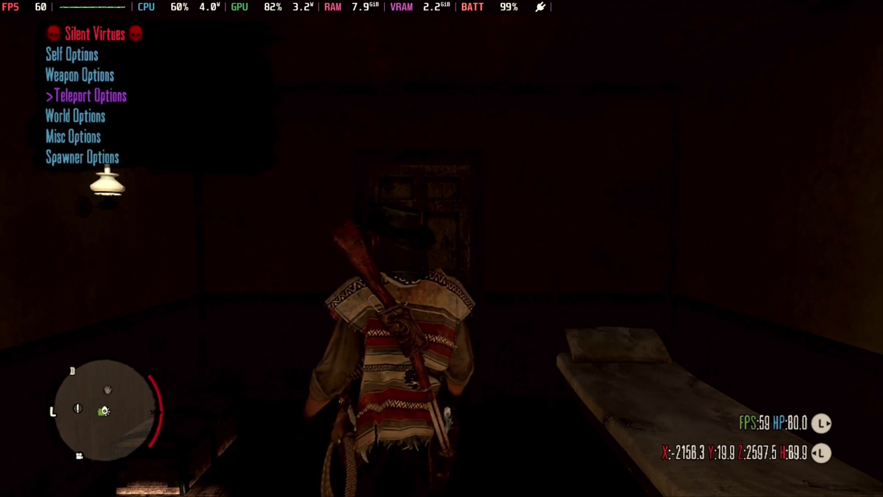
key("Up")
key("Up")
key("Return")
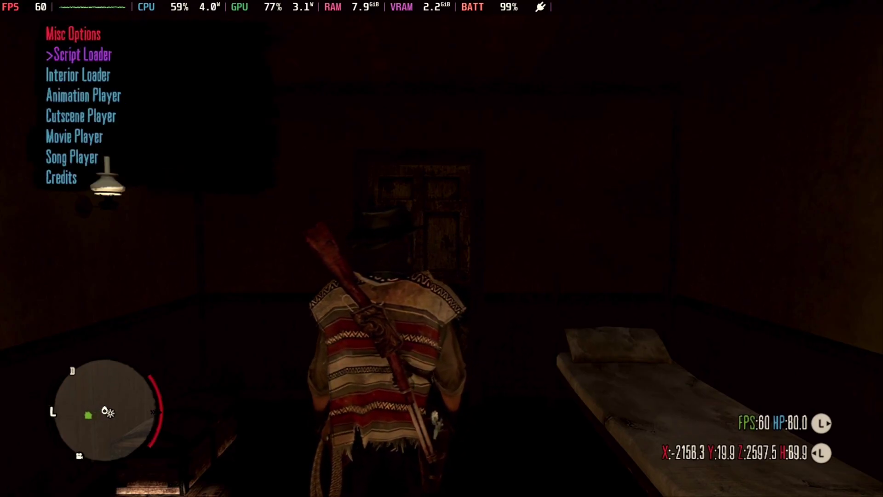
key("Down")
key("Down")
key("Down")
key("Down")
key("Down")
key("Down")
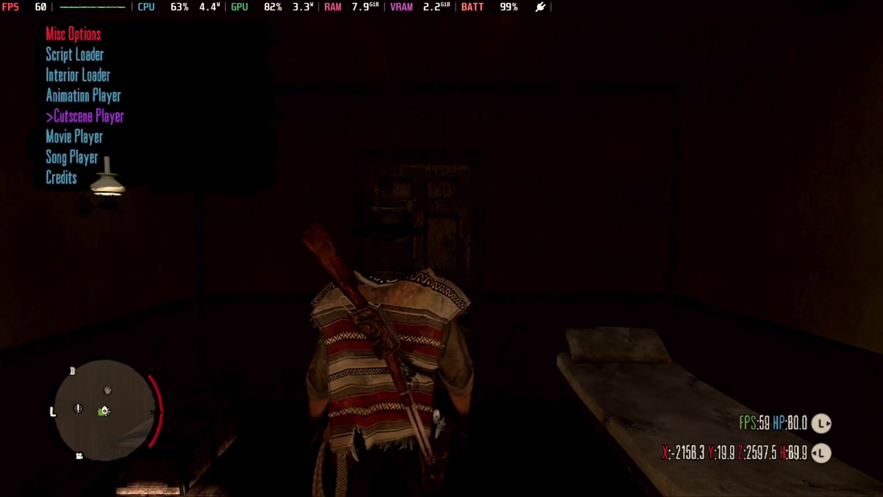
key("Up")
key("Up")
key("Up")
key("Up")
key("Up")
key("Up")
key("Up")
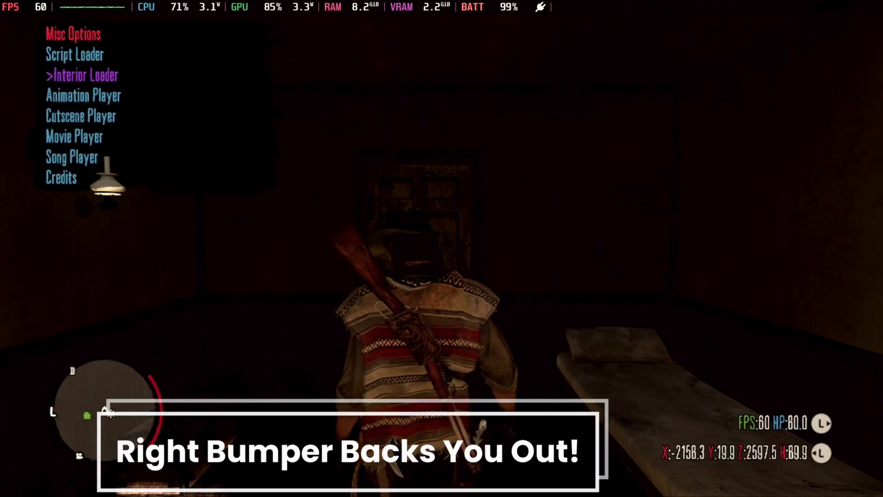
key("BackSpace")
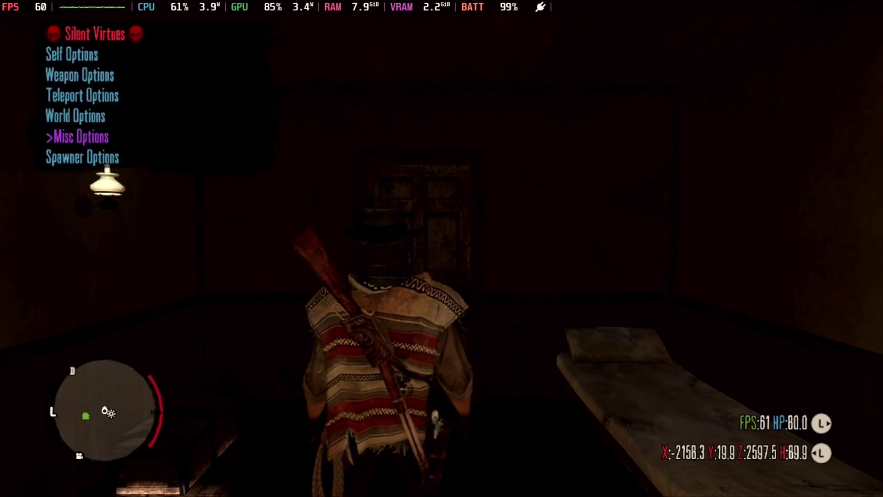
key("BackSpace")
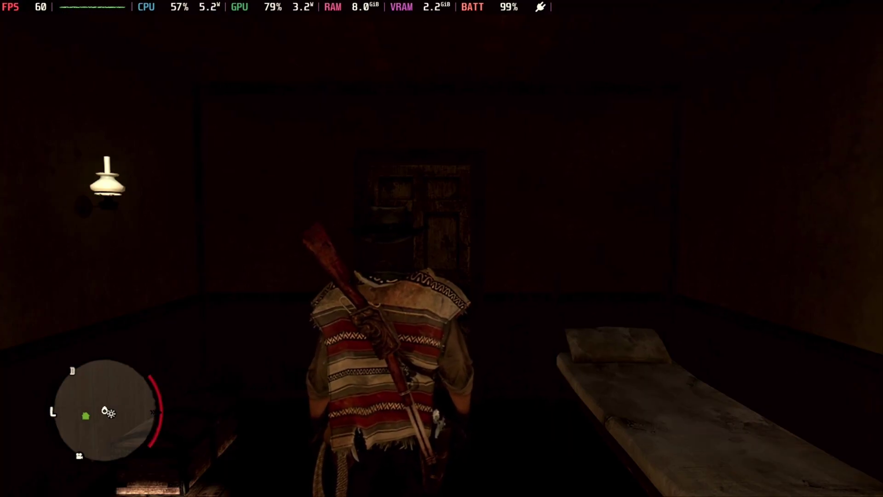
Walk the character along the saloon balcony, out the swinging doors, and toward the telegraph pole and wagon.
key("w")
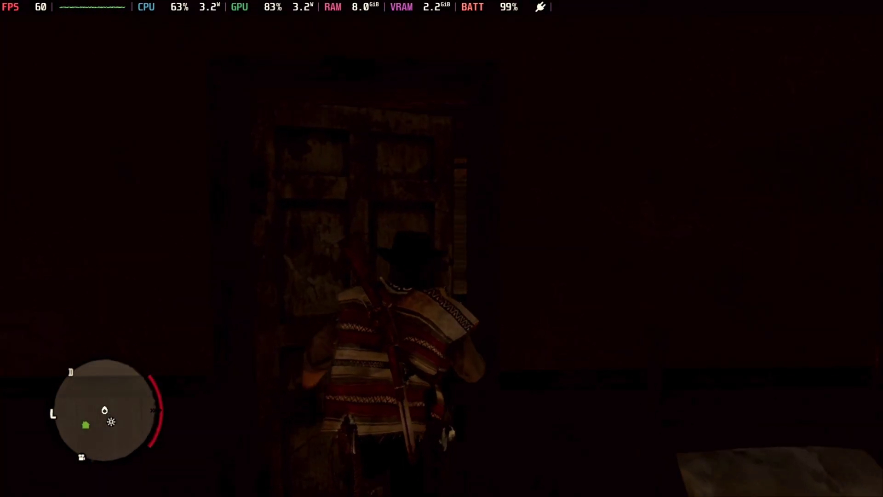
key("w")
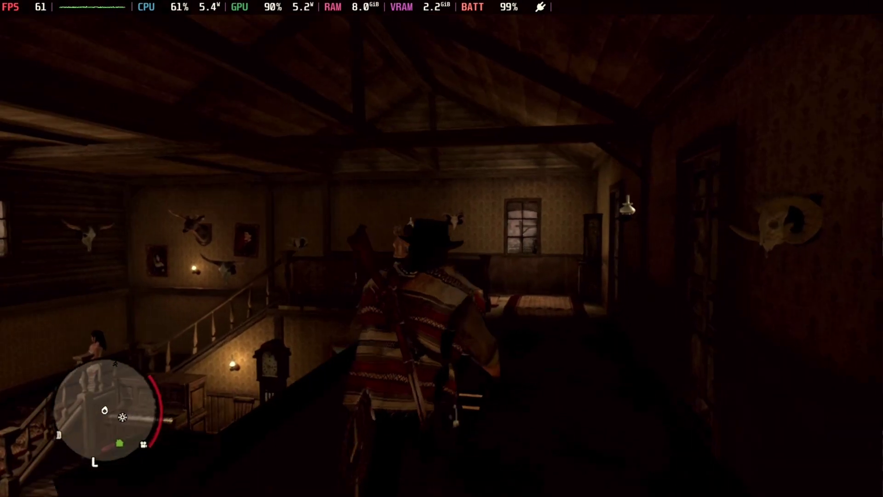
key("w")
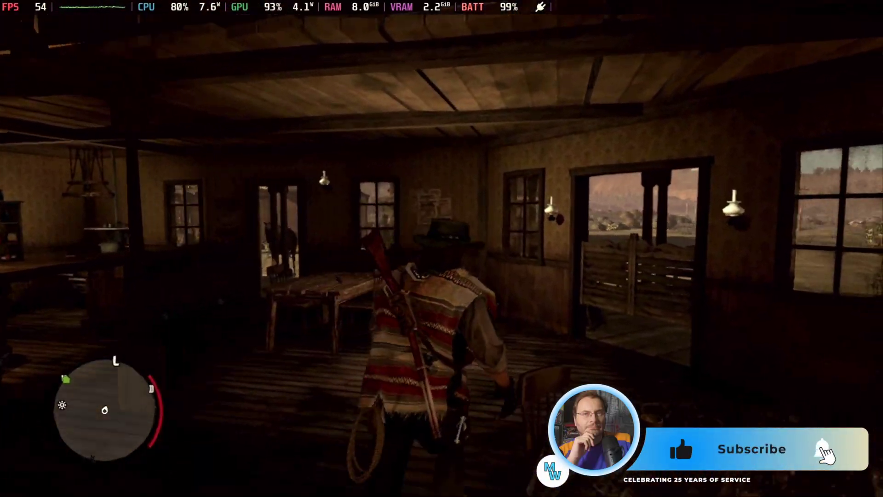
key("w")
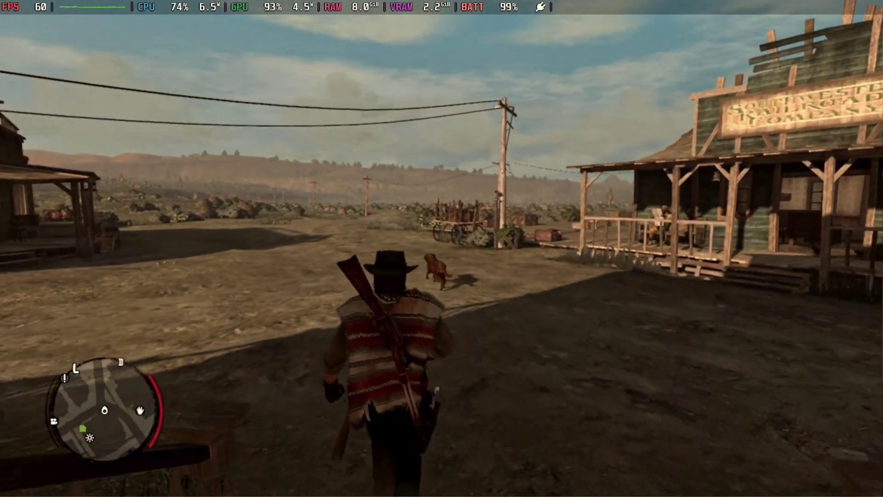
key("w")
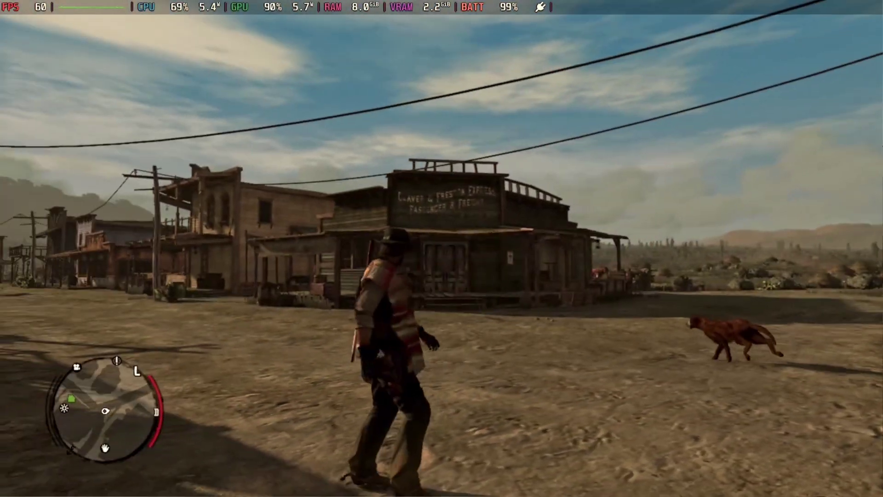
key("w")
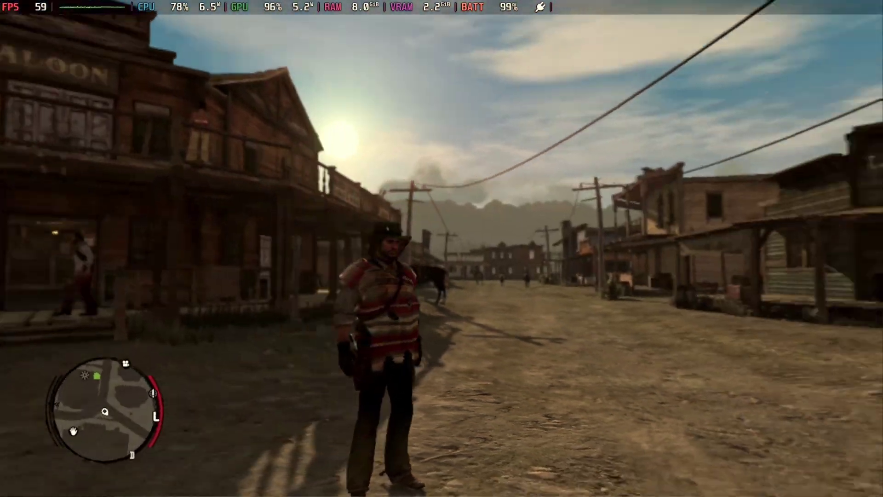
key("w")
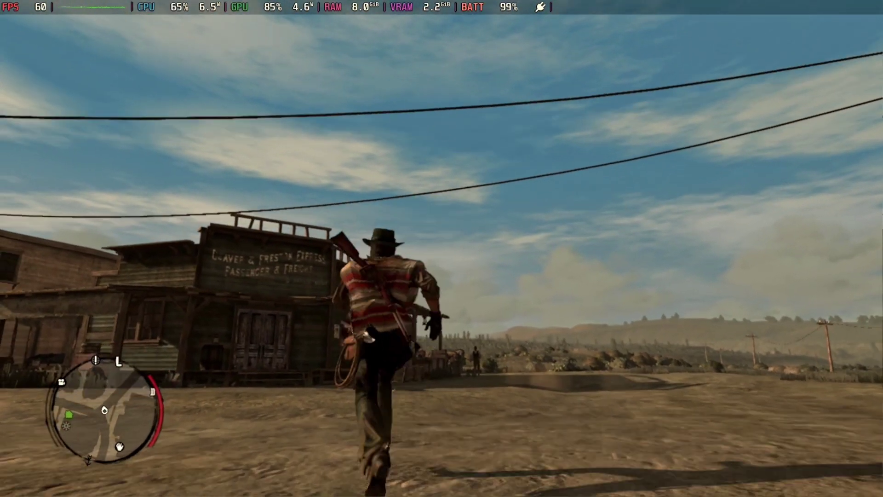
key("w")
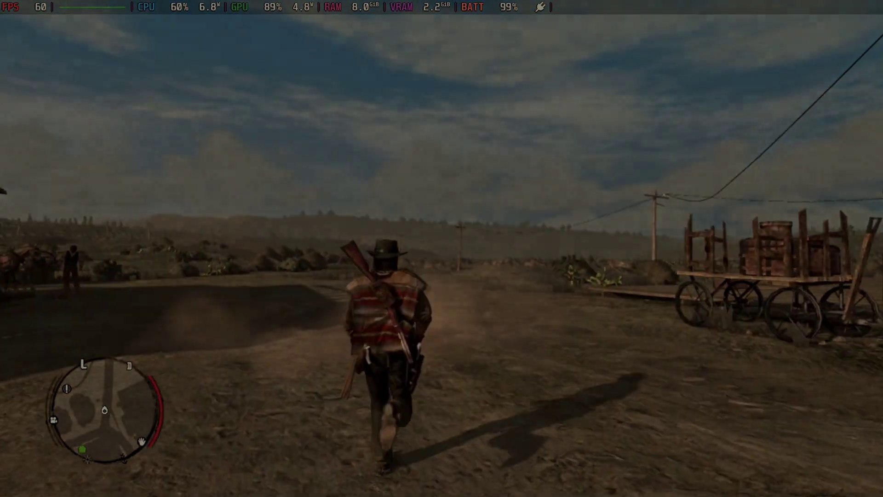